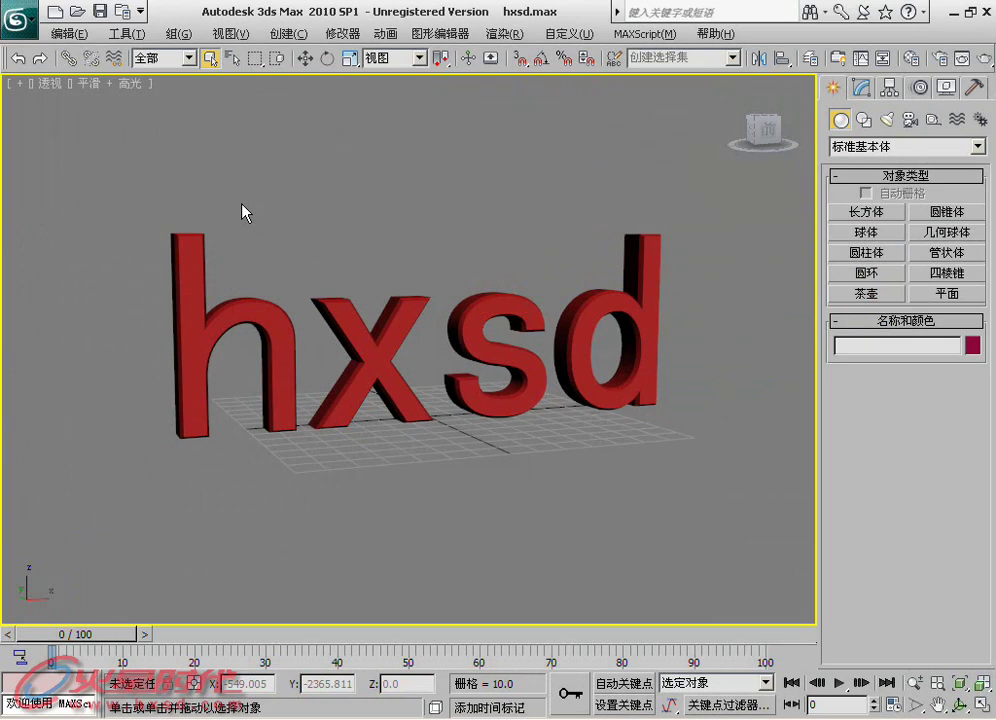
- Box-select the letter h and cycle Move, Rotate and Scale, ending on Select and Move
left_click_drag(245, 211, 202, 262)
left_click(305, 58)
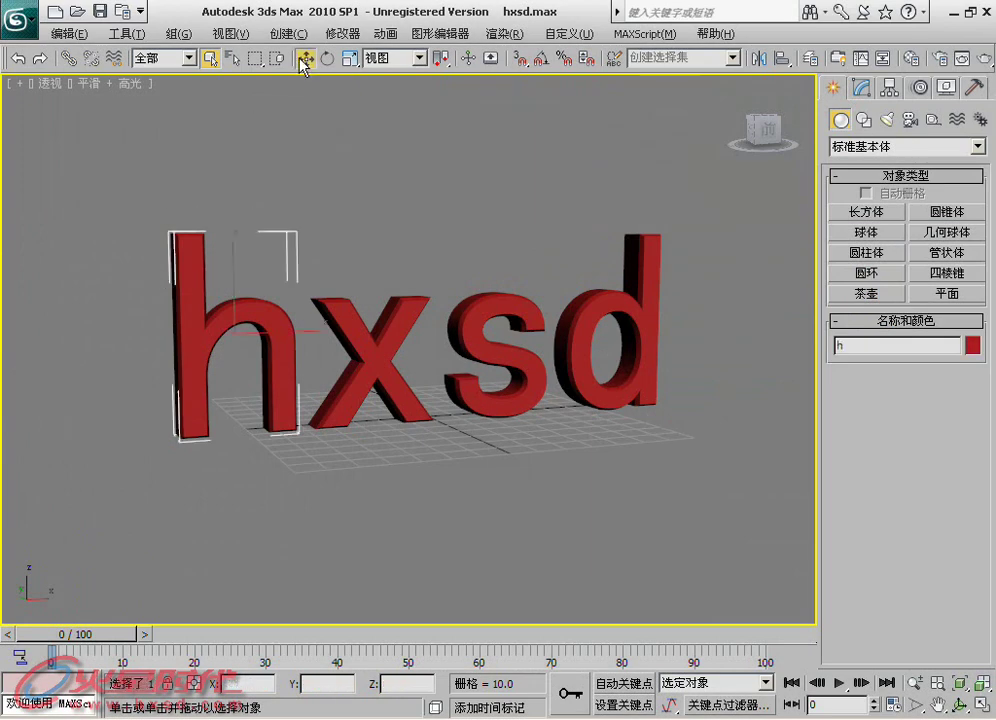
left_click(328, 58)
left_click(349, 58)
left_click(305, 58)
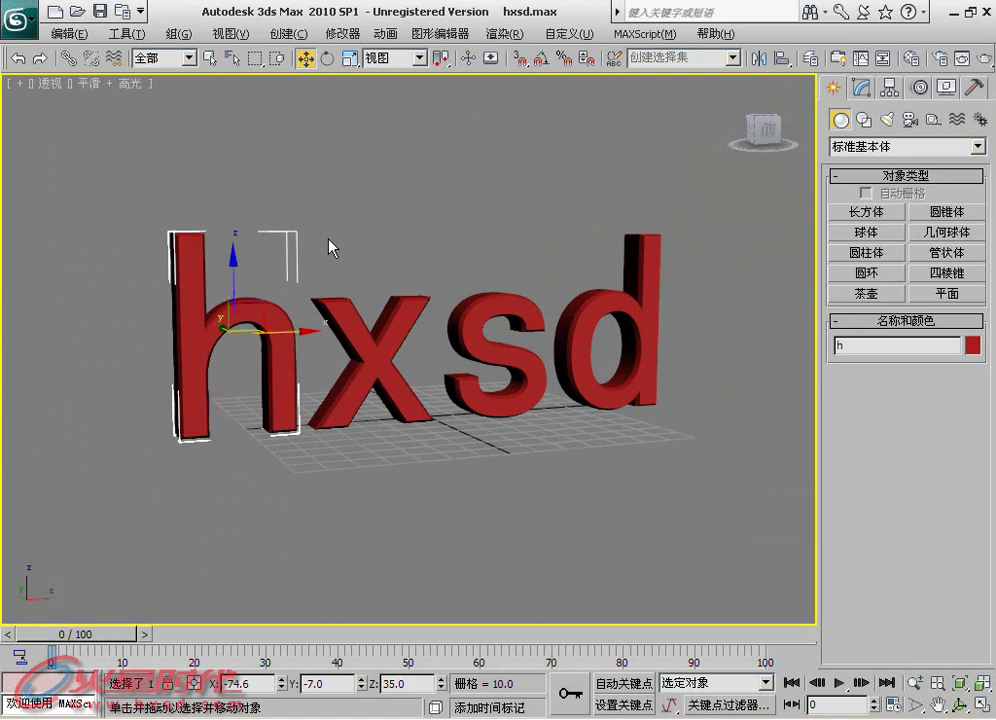
right_click(664, 72)
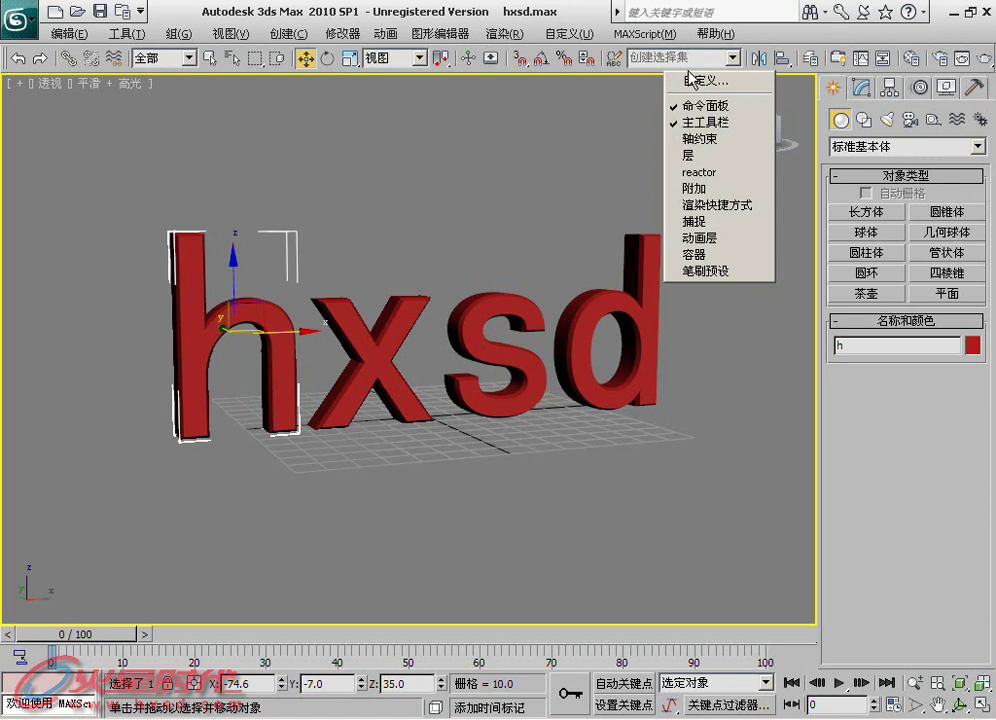
left_click(708, 140)
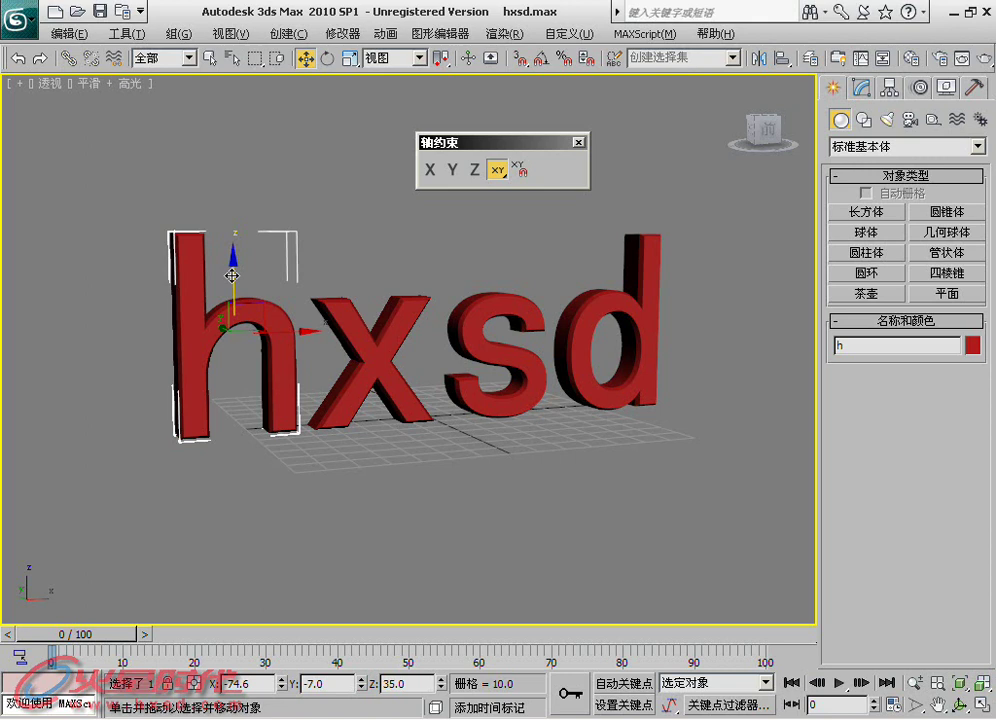
key("F7")
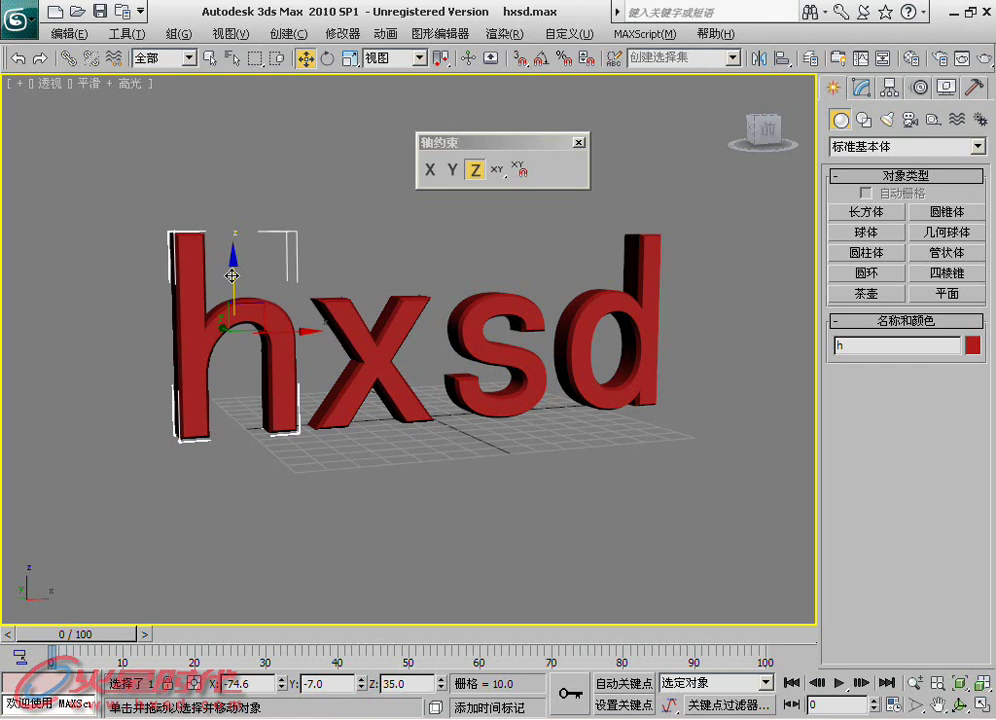
left_click(282, 331)
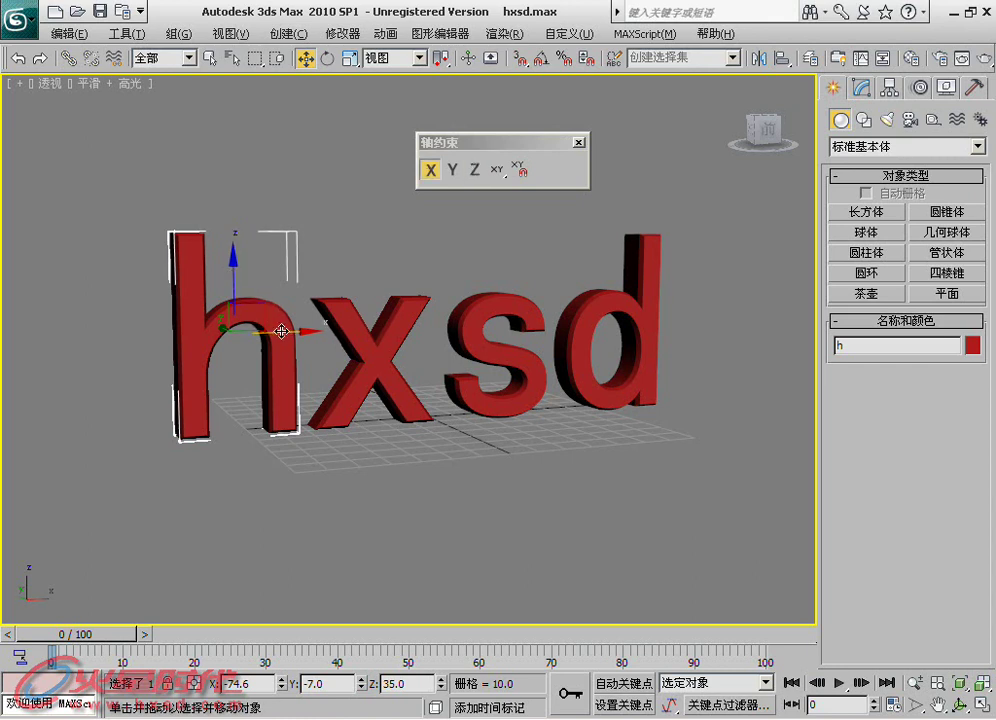
left_click(223, 329)
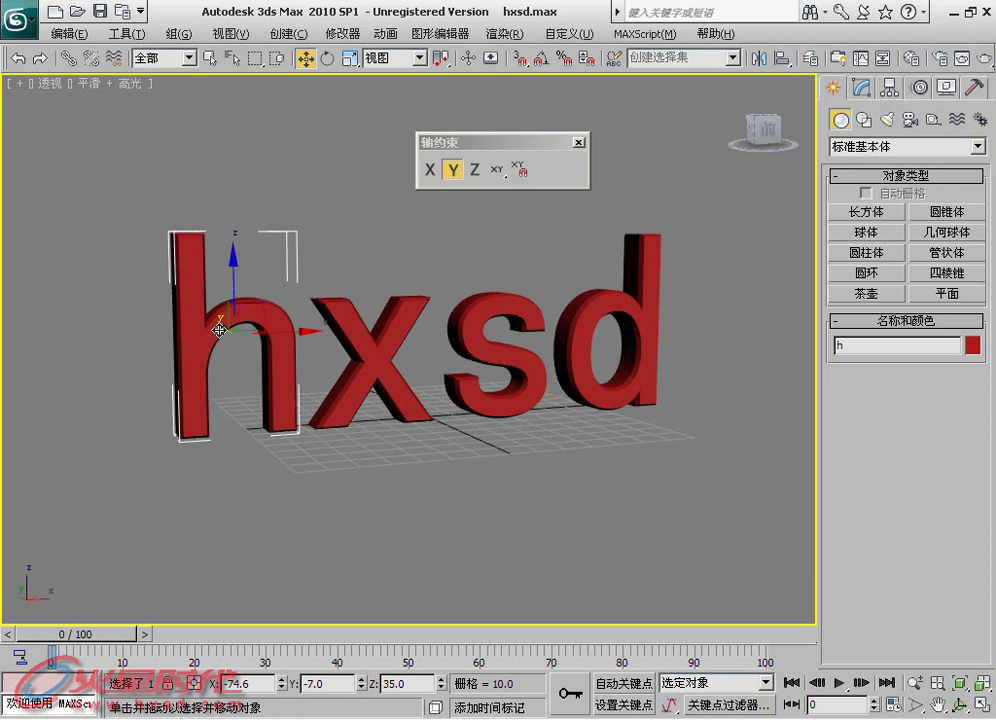
left_click(223, 309)
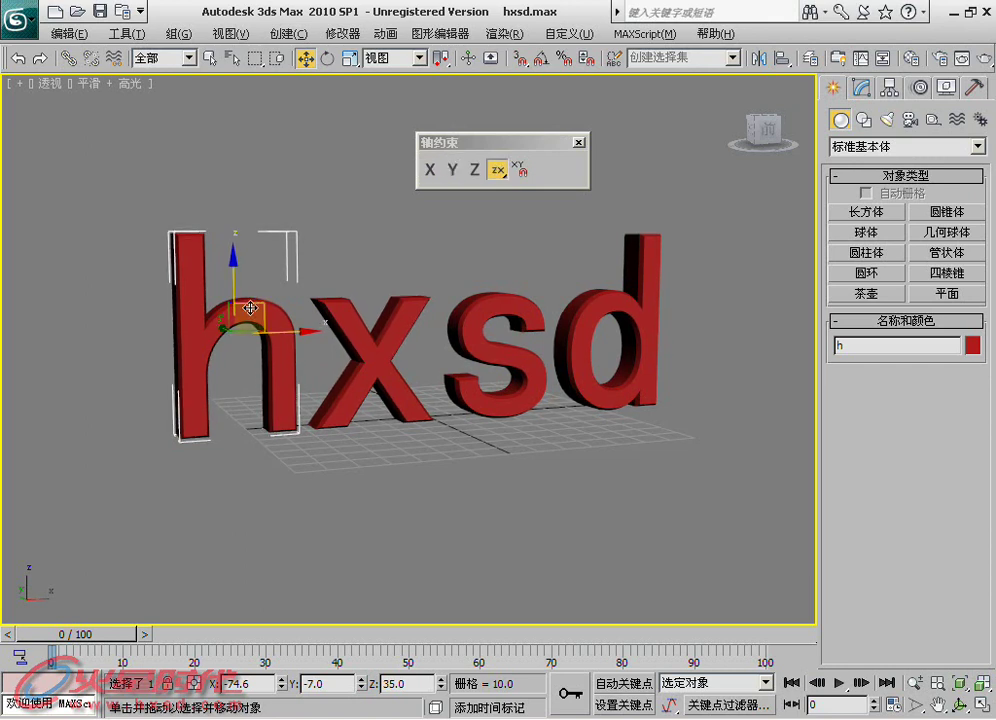
left_click(241, 316)
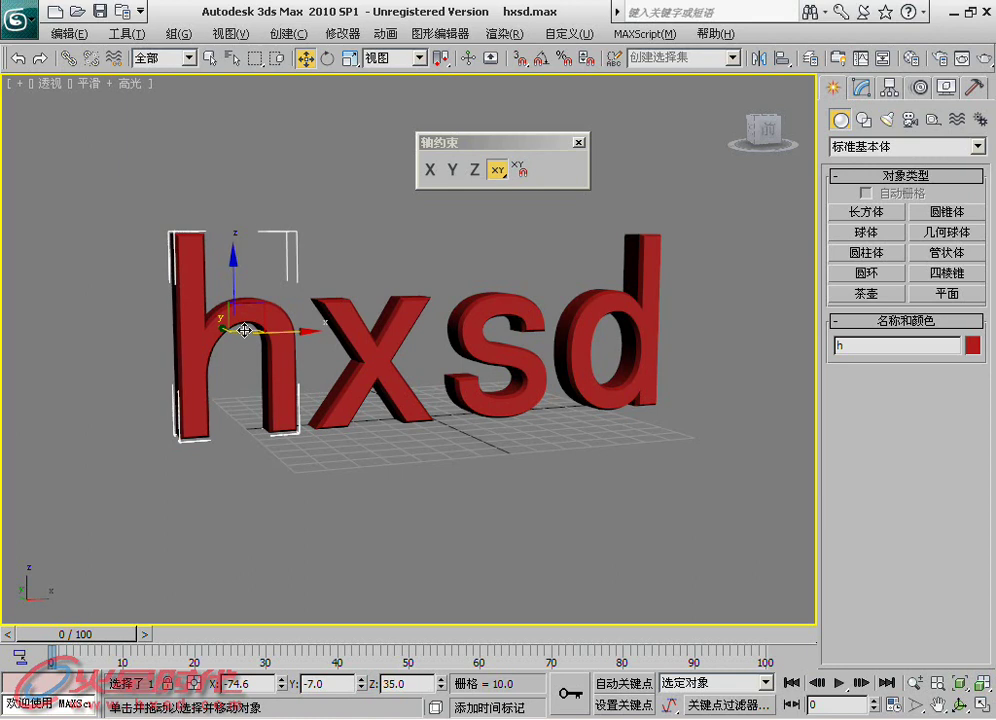
left_click(578, 142)
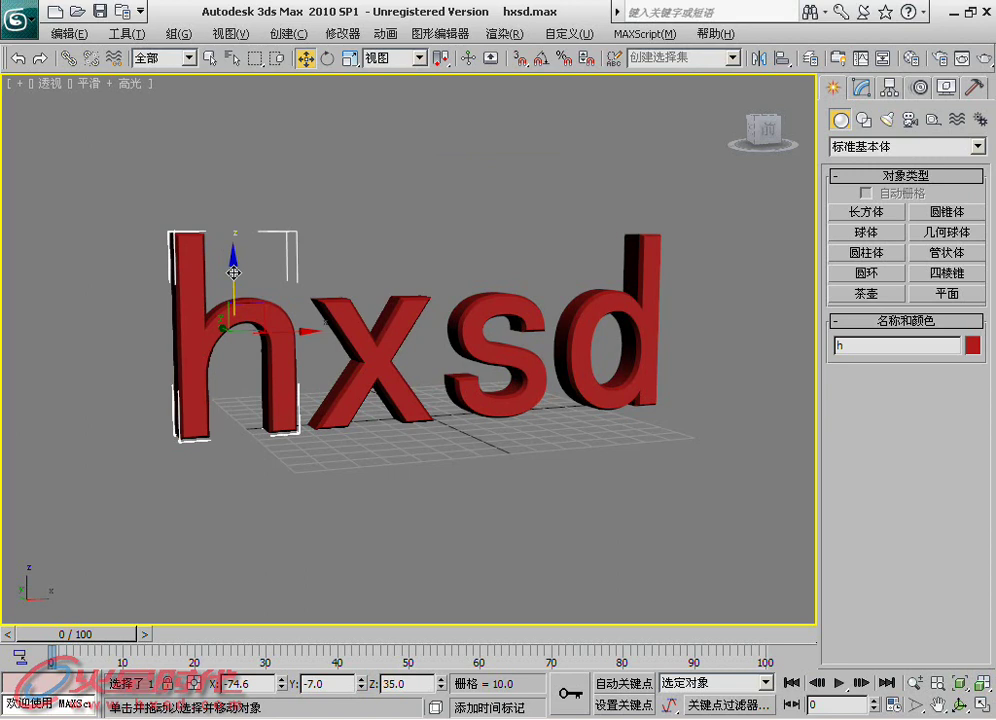
- Move the h's pivot down to its base with Affect Pivot Only, then tilt the h about 30°
left_click(891, 88)
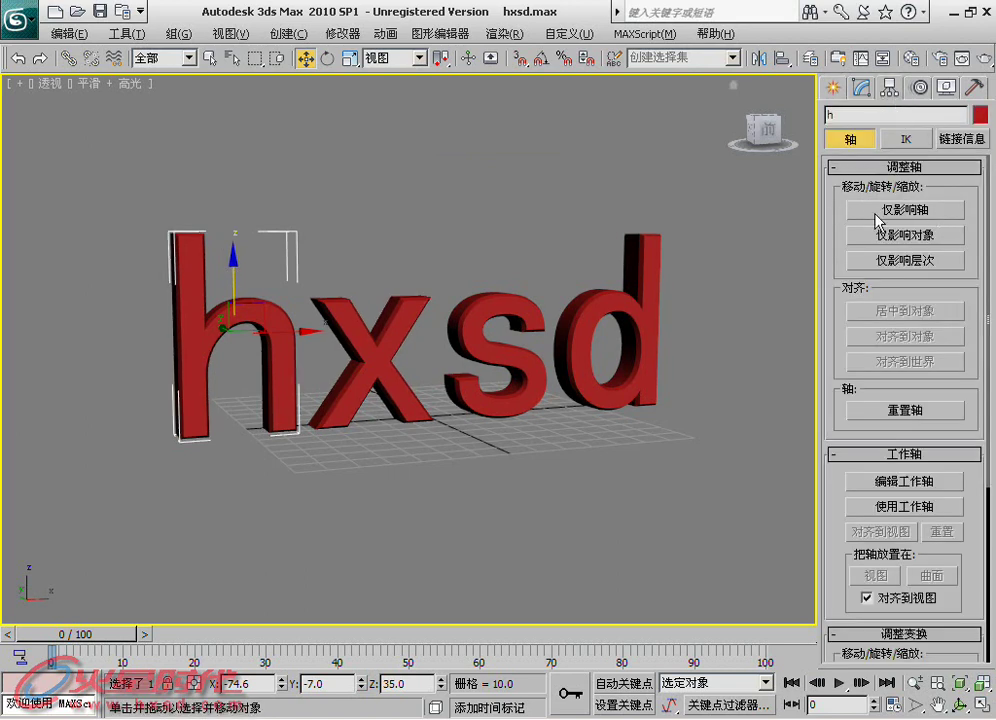
left_click(929, 216)
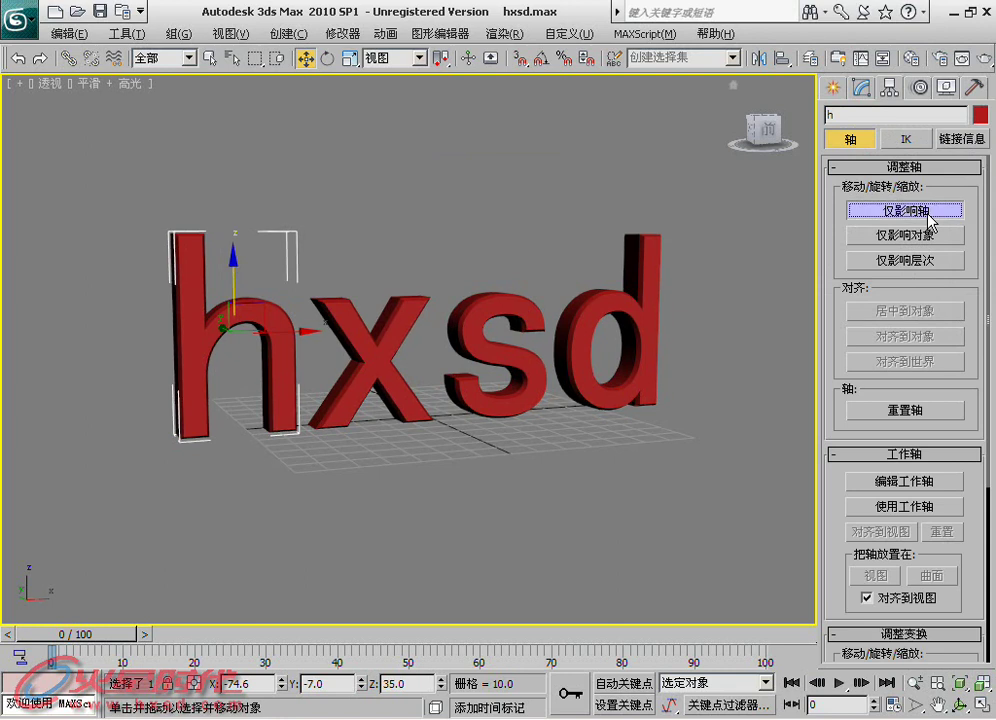
left_click_drag(242, 255, 235, 362)
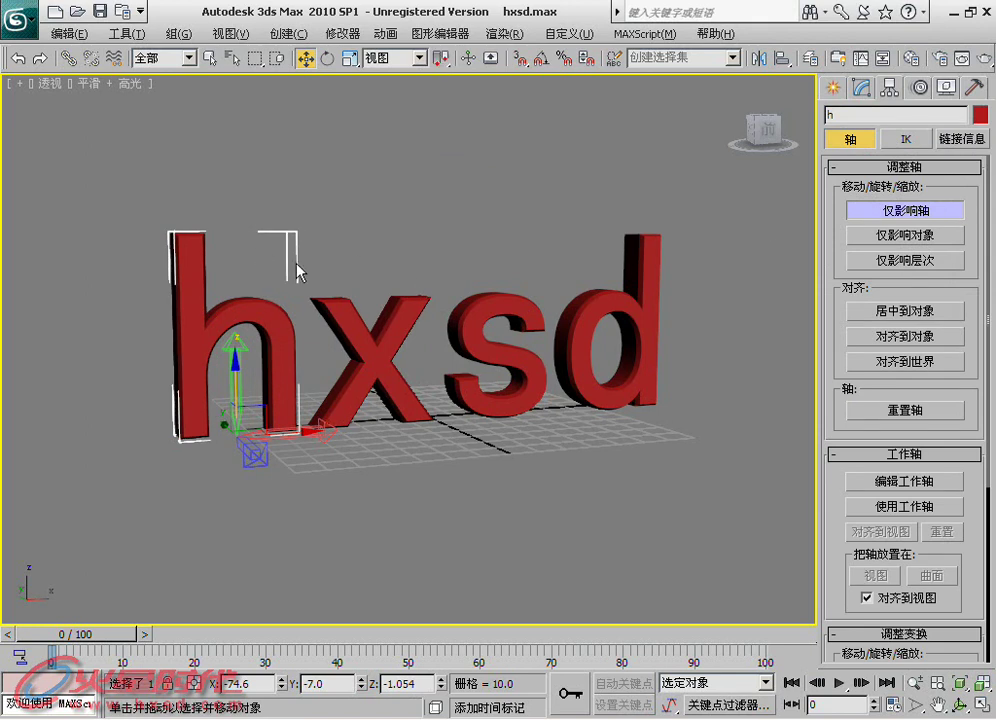
left_click(858, 211)
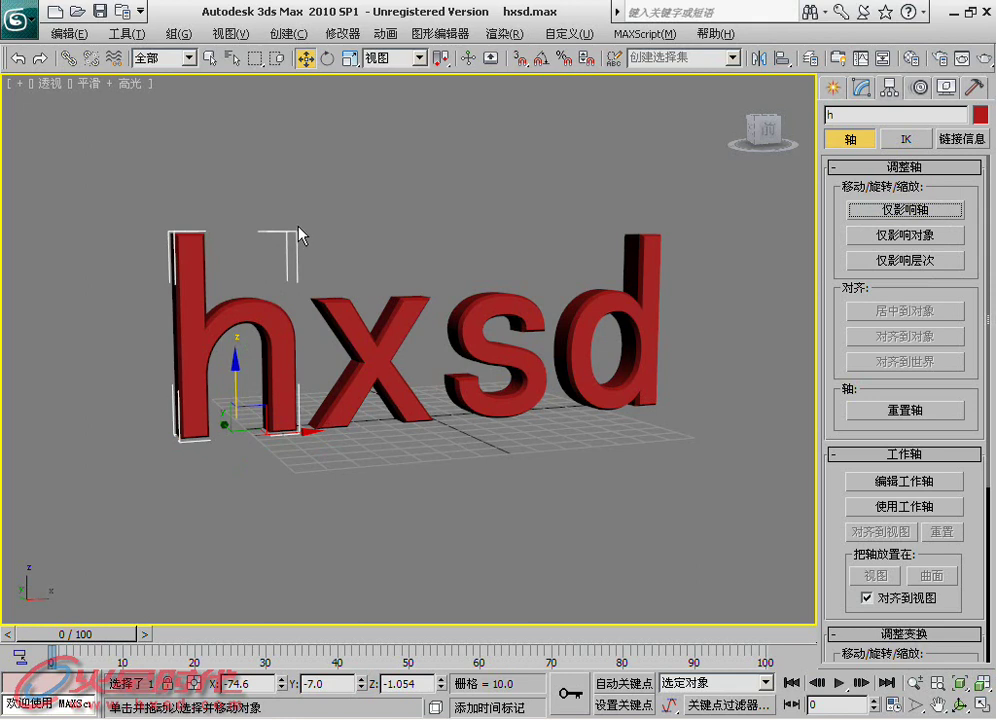
left_click(327, 59)
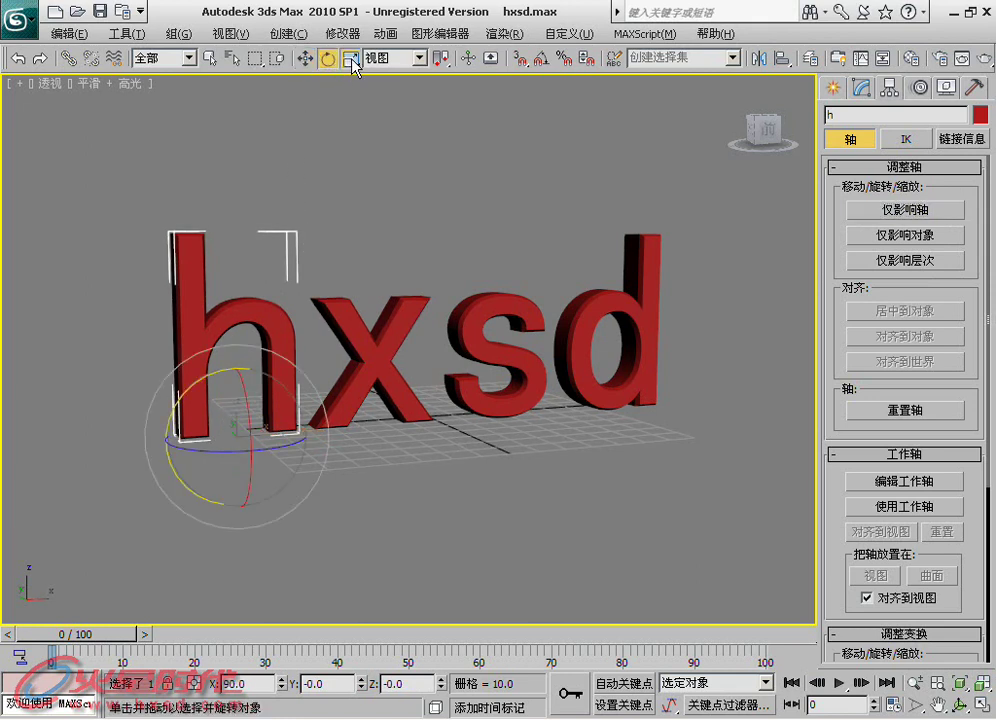
mouse_move(192, 388)
left_mouse_down()
mouse_move(157, 423)
mouse_move(157, 380)
left_mouse_up()
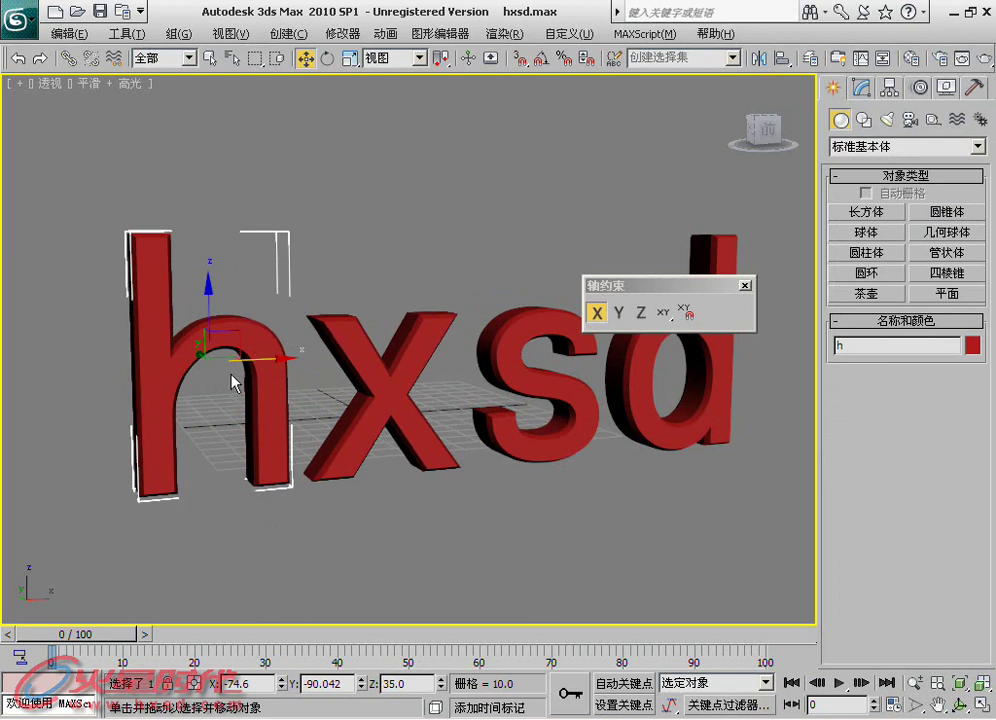
- Hide the transform gizmo and try the Y, YZ, X, Z and XY axis constraints
key("x")
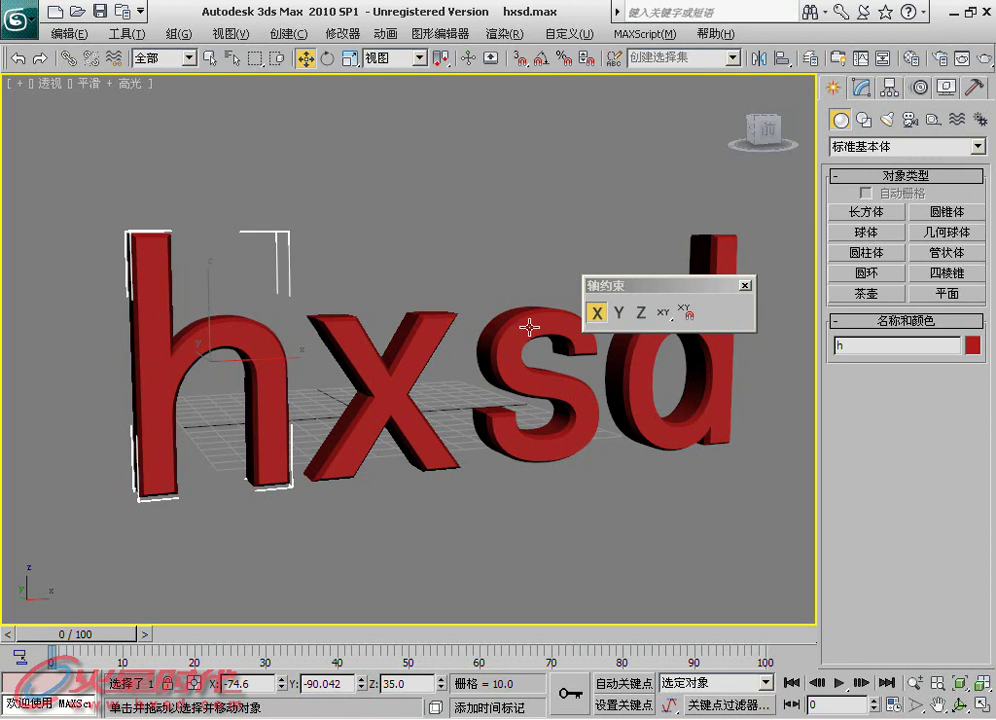
left_click(618, 322)
key("F8")
left_click(597, 316)
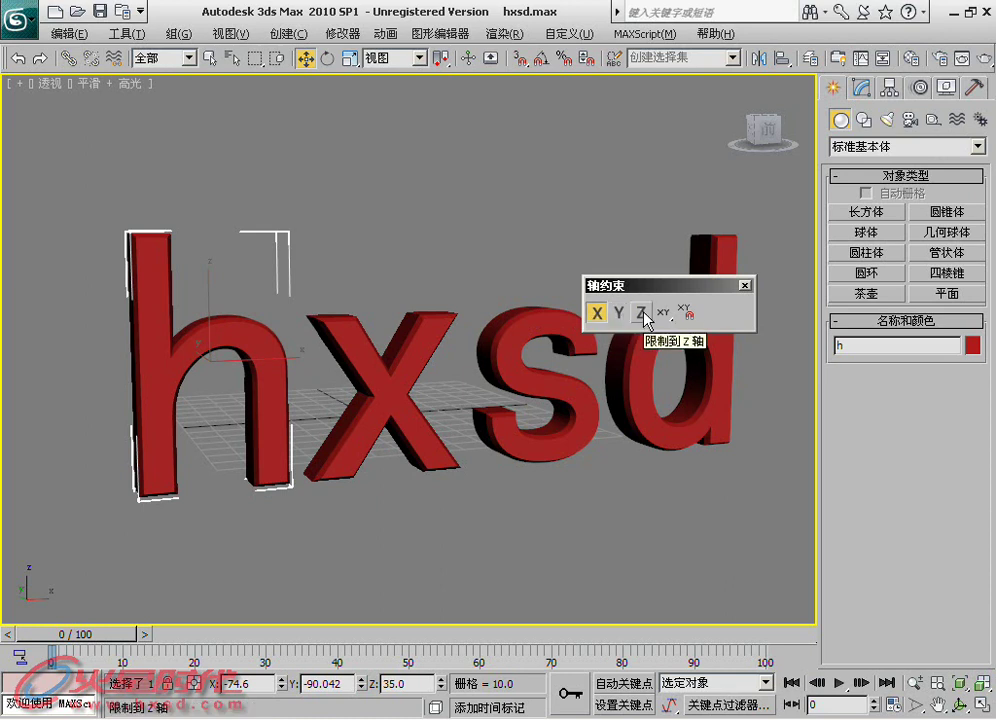
left_click(643, 316)
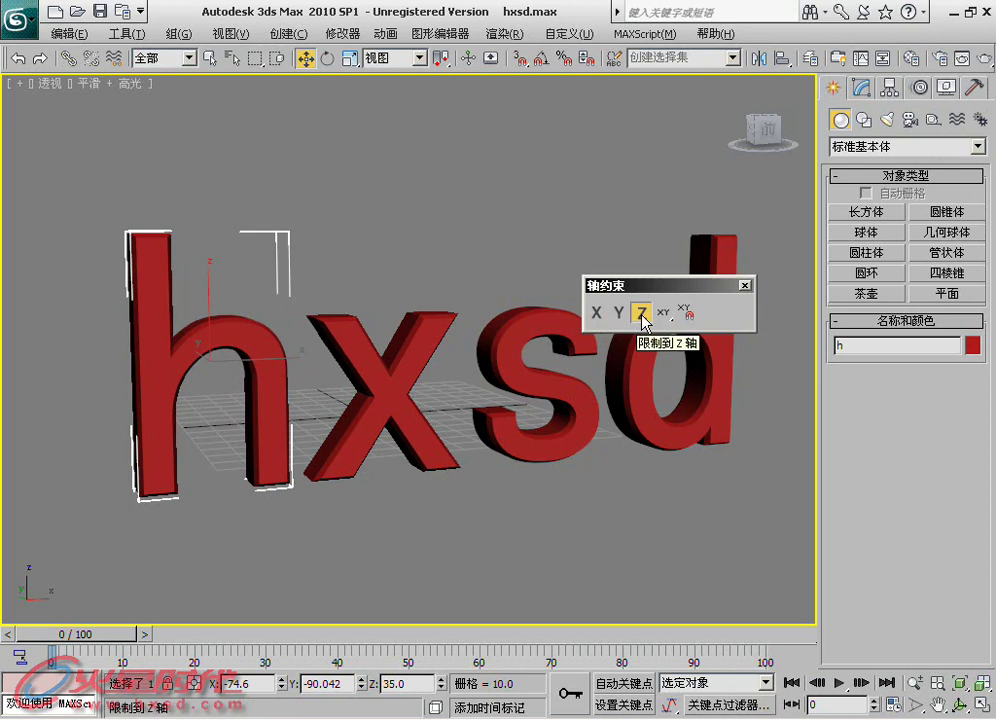
left_click(597, 314)
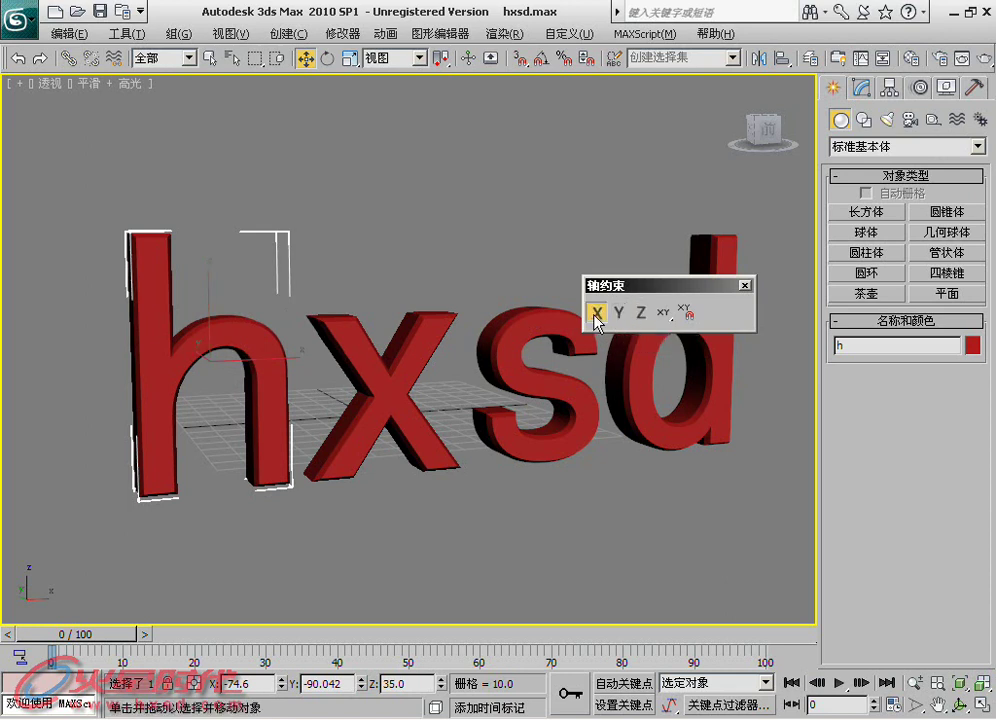
left_click(663, 313)
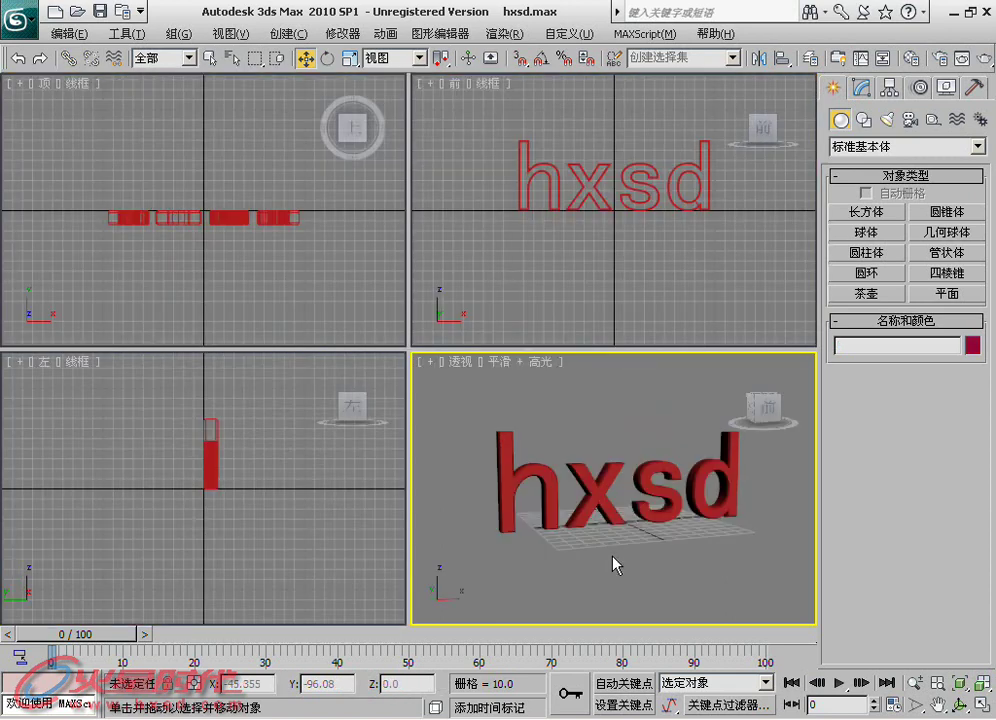
- Select all four letters, rotate them 31.62° about Z, then undo it
mouse_move(481, 418)
left_mouse_down()
mouse_move(750, 575)
mouse_move(743, 569)
left_mouse_up()
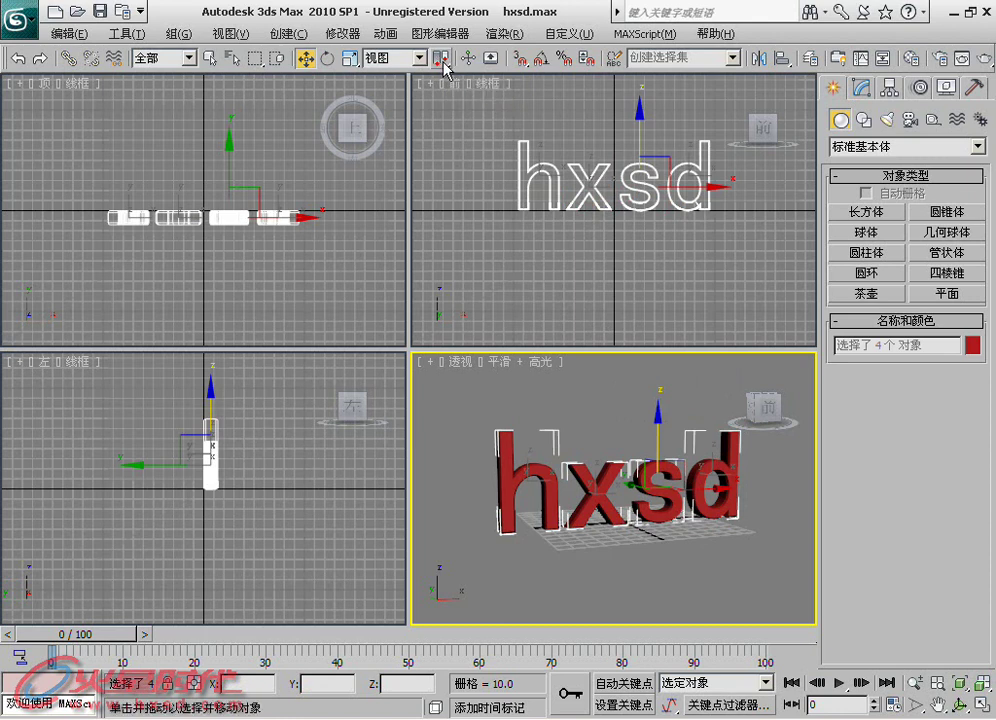
left_click(328, 58)
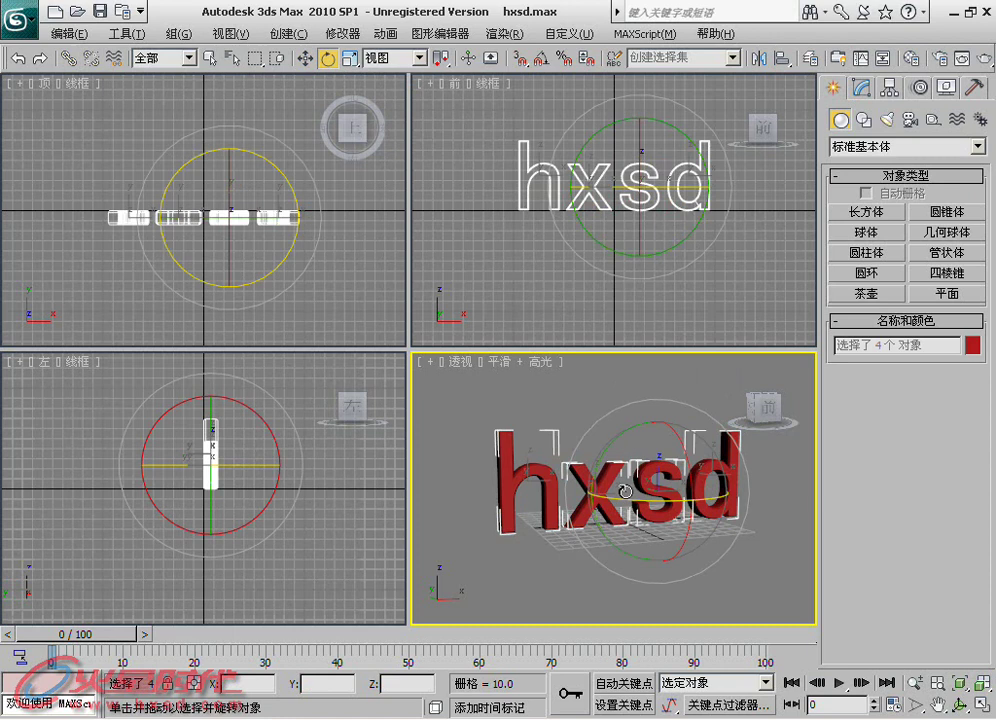
mouse_move(640, 493)
left_mouse_down()
mouse_move(688, 507)
mouse_move(913, 506)
mouse_move(458, 500)
mouse_move(465, 507)
left_mouse_up()
key("ctrl+z")
- Reselect the letters, choose another rotation centre, and spin them 56° about Z
left_click_drag(458, 407, 769, 574)
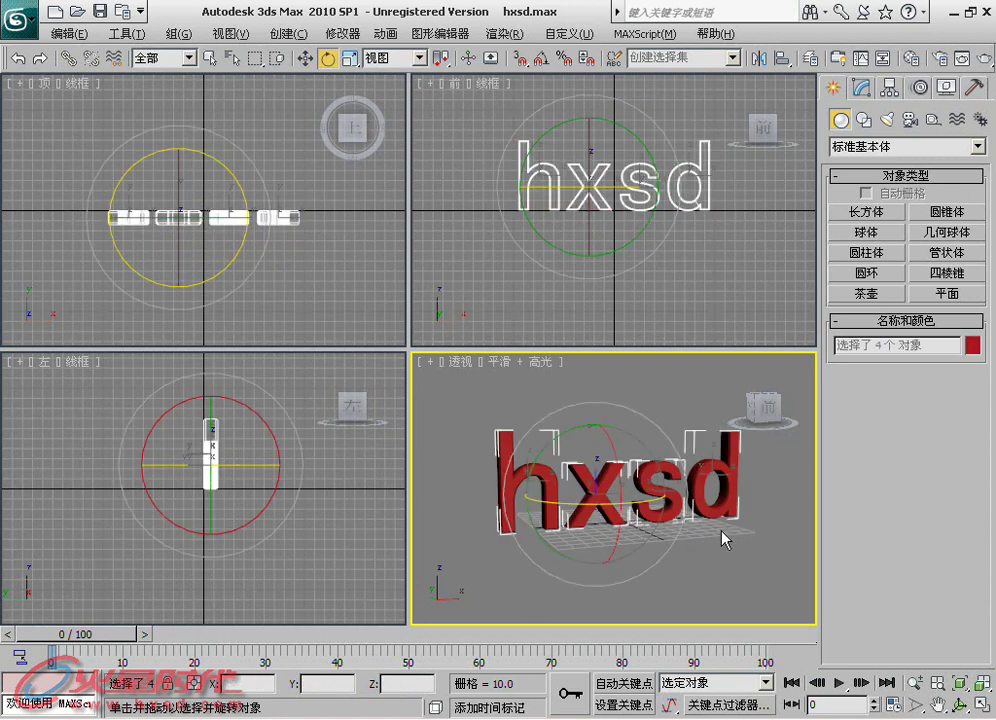
left_click_drag(438, 57, 440, 100)
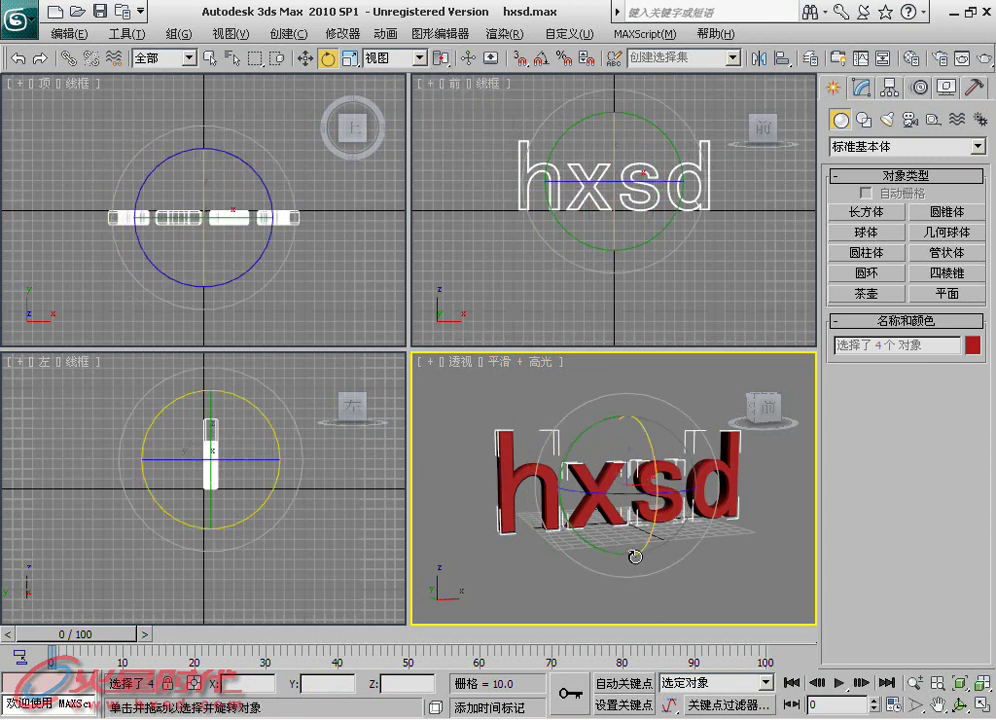
mouse_move(634, 556)
left_mouse_down()
mouse_move(733, 494)
mouse_move(793, 494)
mouse_move(858, 427)
mouse_move(874, 433)
mouse_move(686, 494)
mouse_move(482, 498)
left_mouse_up()
- Reselect the letters, use Transform Coordinate Center, and rotate them about 20° in Top view
right_click(482, 498)
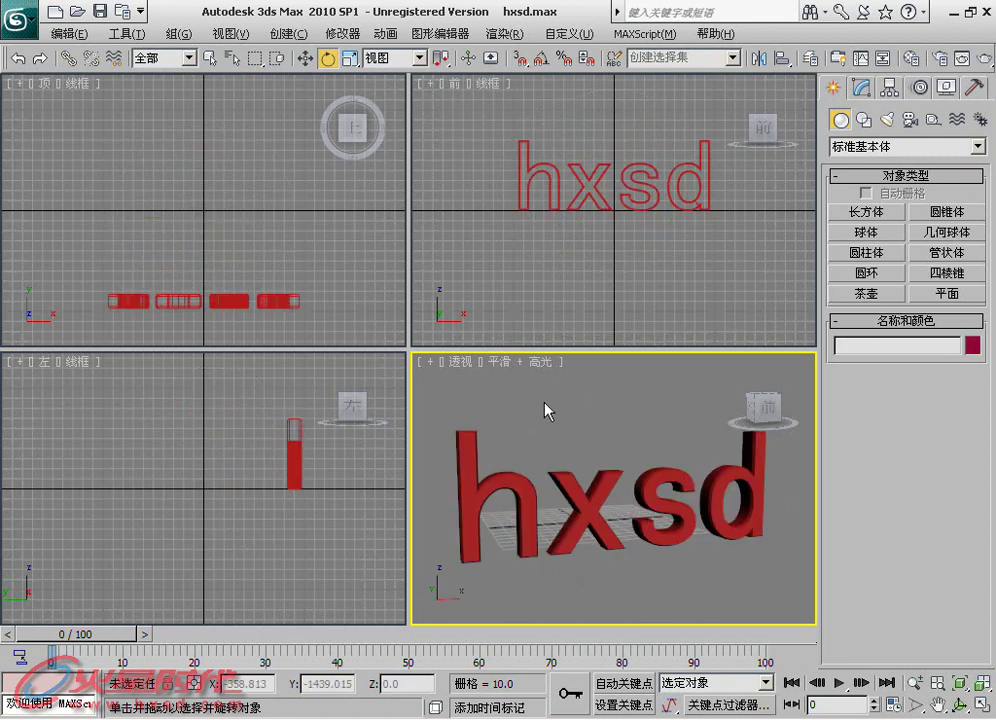
left_click_drag(447, 400, 757, 580)
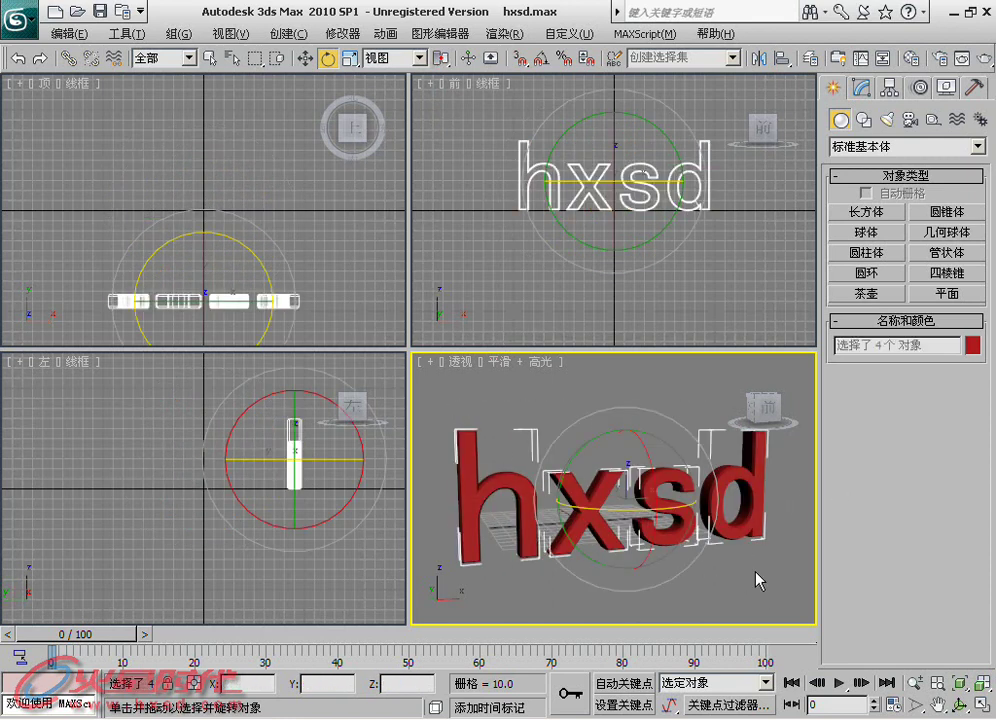
left_click_drag(440, 68, 439, 127)
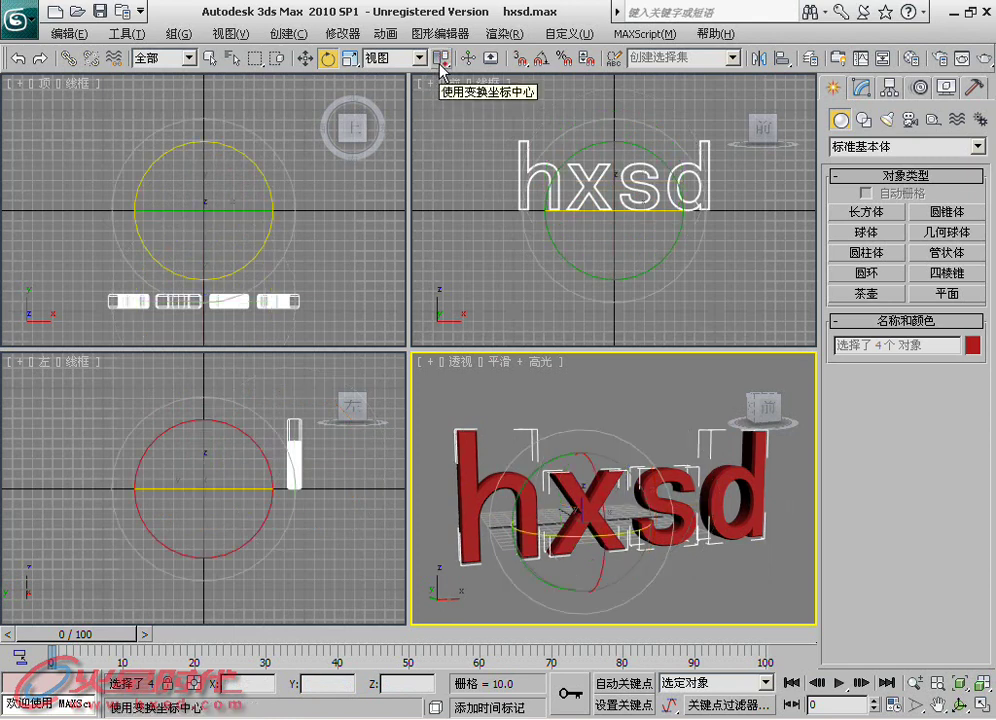
right_click(349, 227)
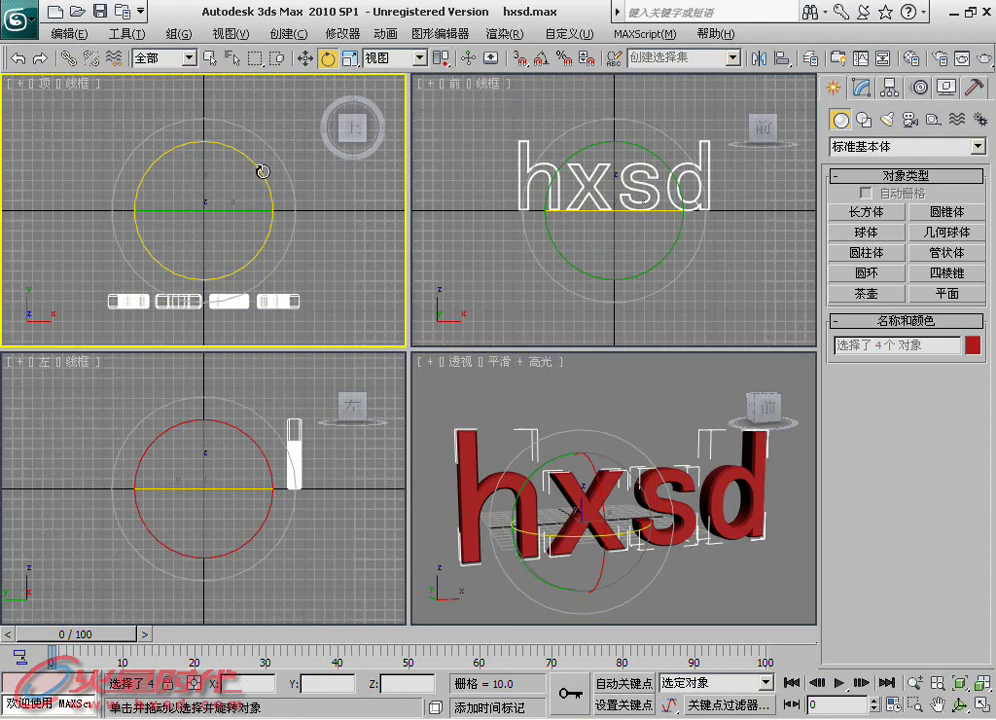
mouse_move(251, 160)
left_mouse_down()
mouse_move(262, 206)
mouse_move(255, 30)
mouse_move(260, 276)
mouse_move(260, 89)
mouse_move(260, 258)
mouse_move(276, 118)
left_mouse_up()
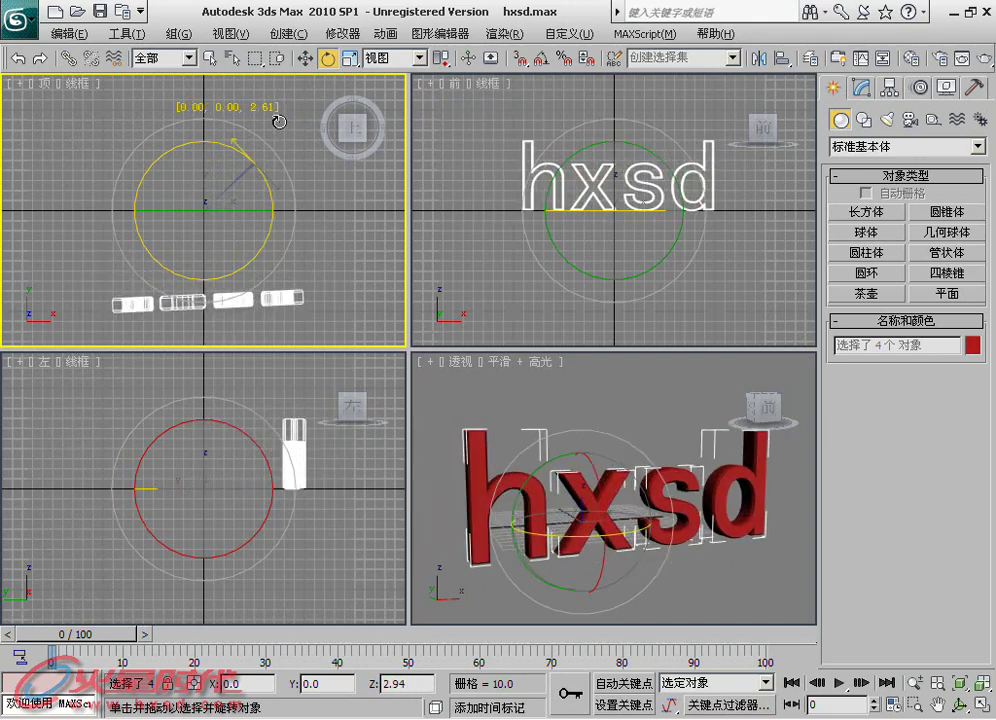